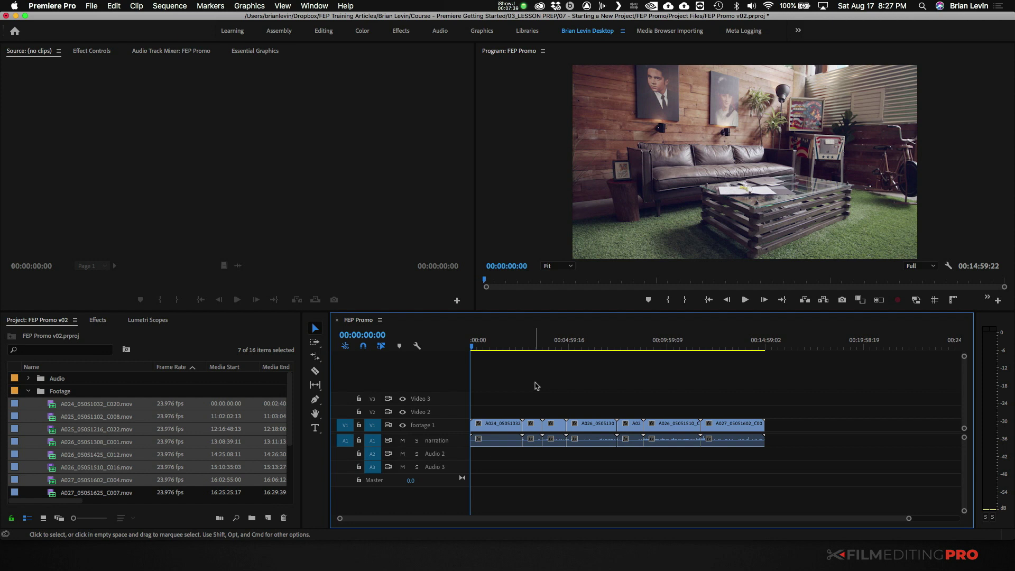
# Step: Razor the A024 clip and move its short piece past the sequence end
pyautogui.press('c')
pyautogui.click(492, 426)
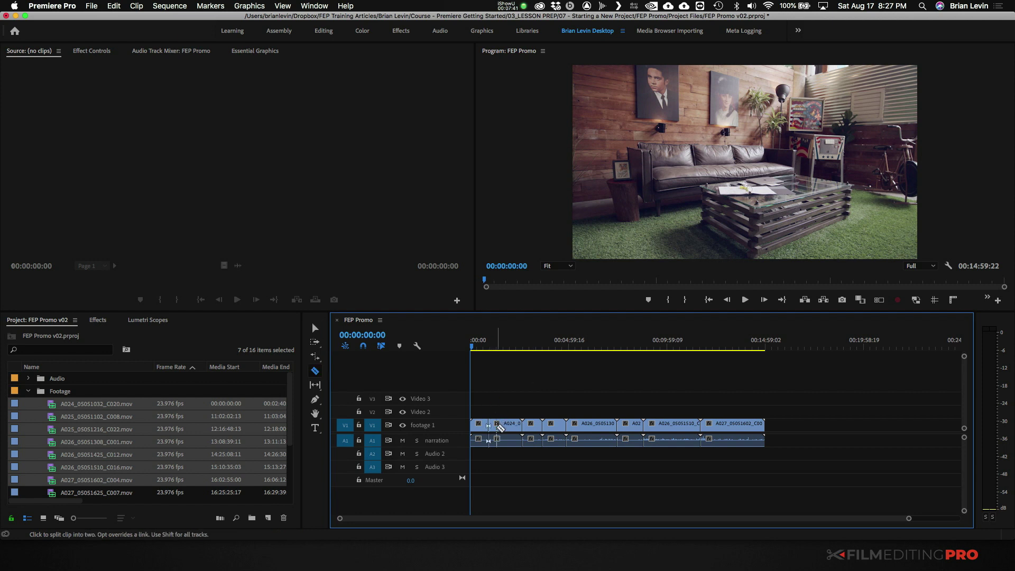
pyautogui.press('=')
pyautogui.press('=')
pyautogui.press('=')
pyautogui.press('v')
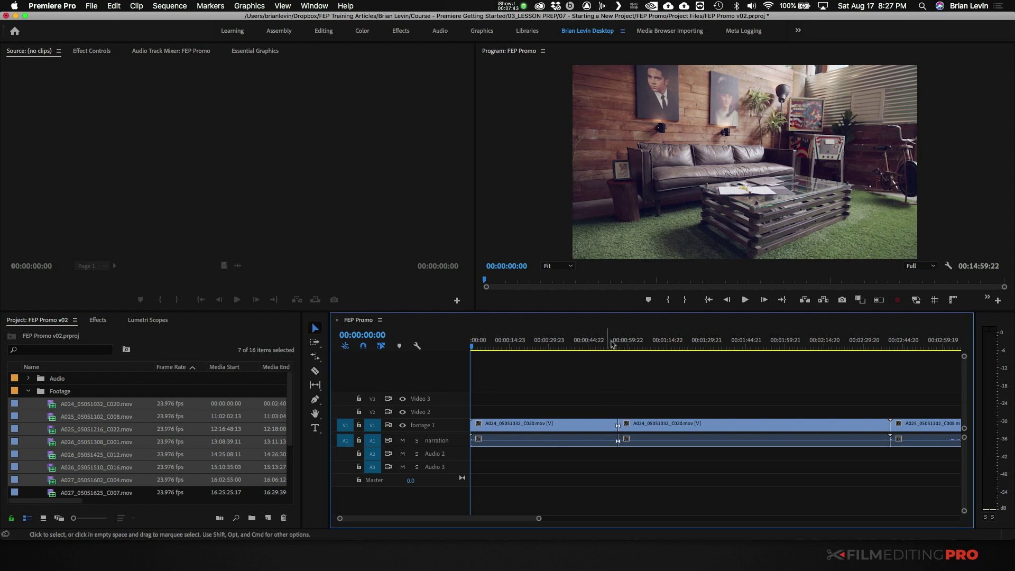
pyautogui.moveTo(612, 344); pyautogui.dragTo(641, 347)
pyautogui.press('c')
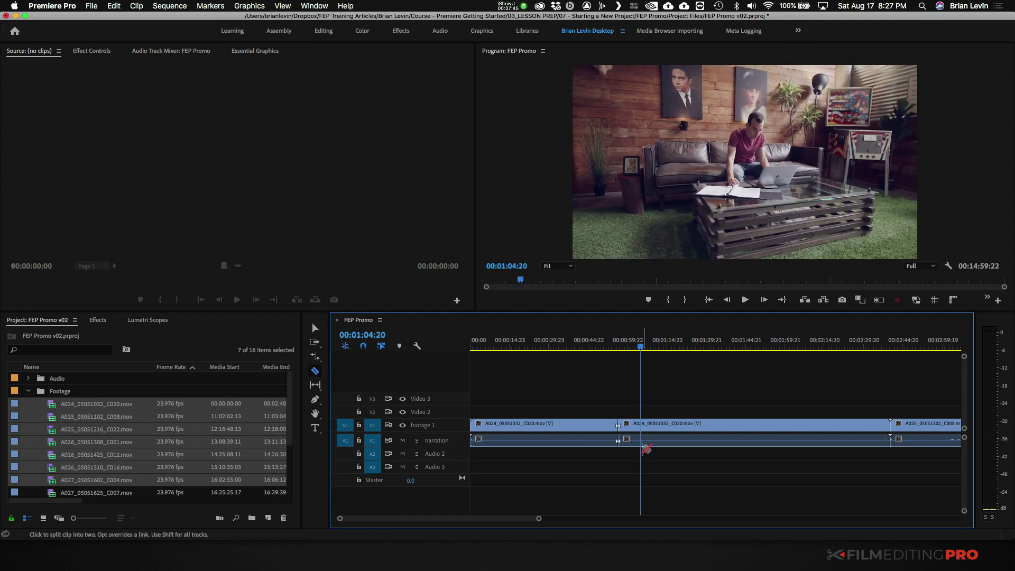
pyautogui.press('v')
pyautogui.press('-')
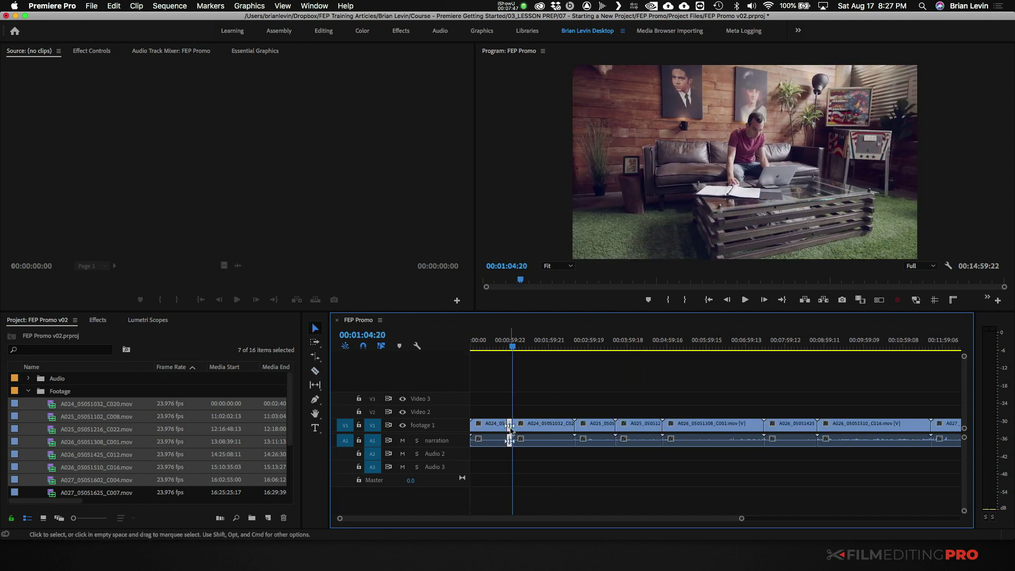
pyautogui.press('-')
pyautogui.moveTo(492, 426); pyautogui.dragTo(821, 431)
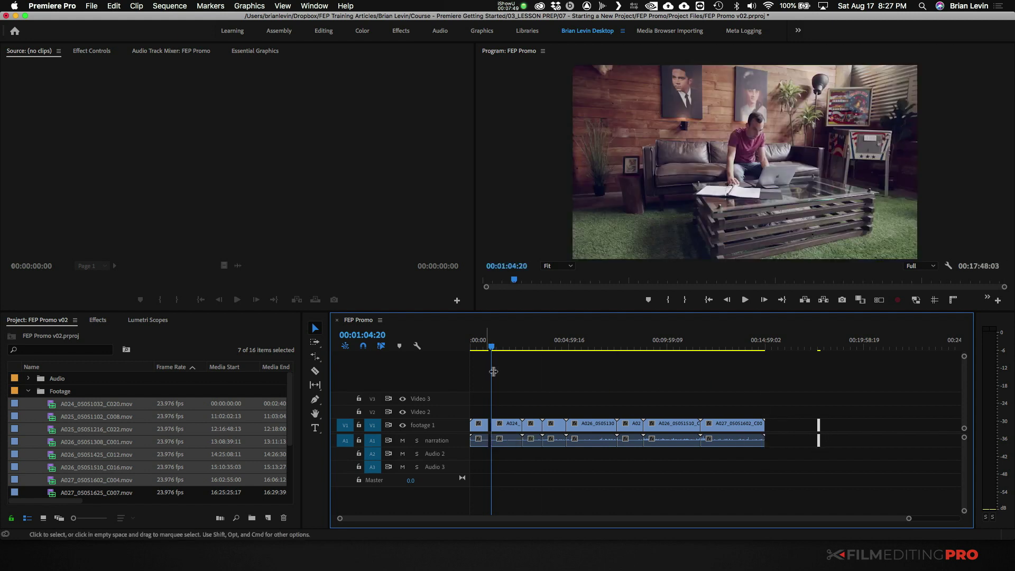
# Step: Split A025 twice, the second cut at 00:03:11:07, and move that piece to the sequence end
pyautogui.click(533, 345)
pyautogui.press('=')
pyautogui.press('=')
pyautogui.press('=')
pyautogui.press('=')
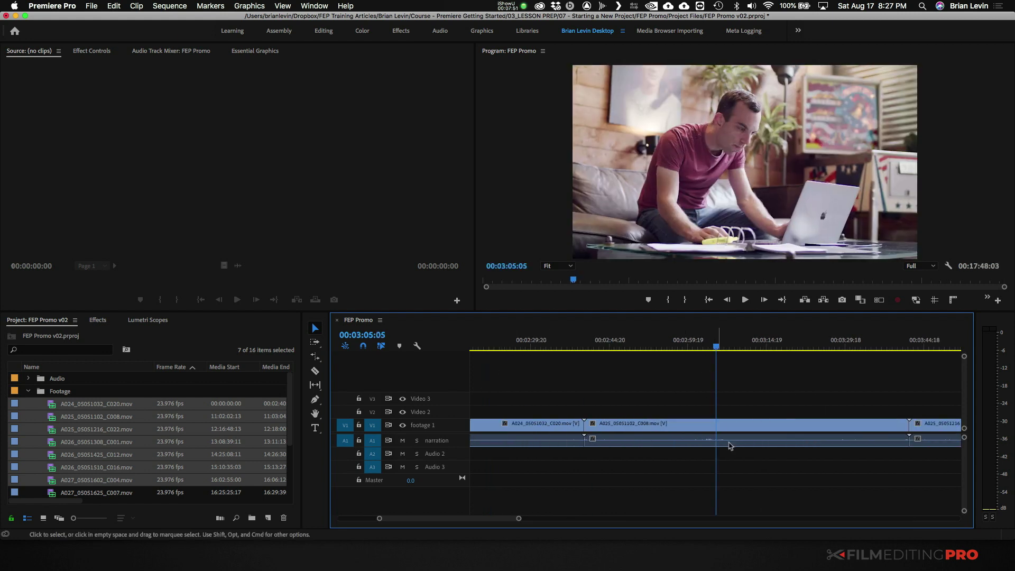
pyautogui.press('super+k')
pyautogui.click(727, 346)
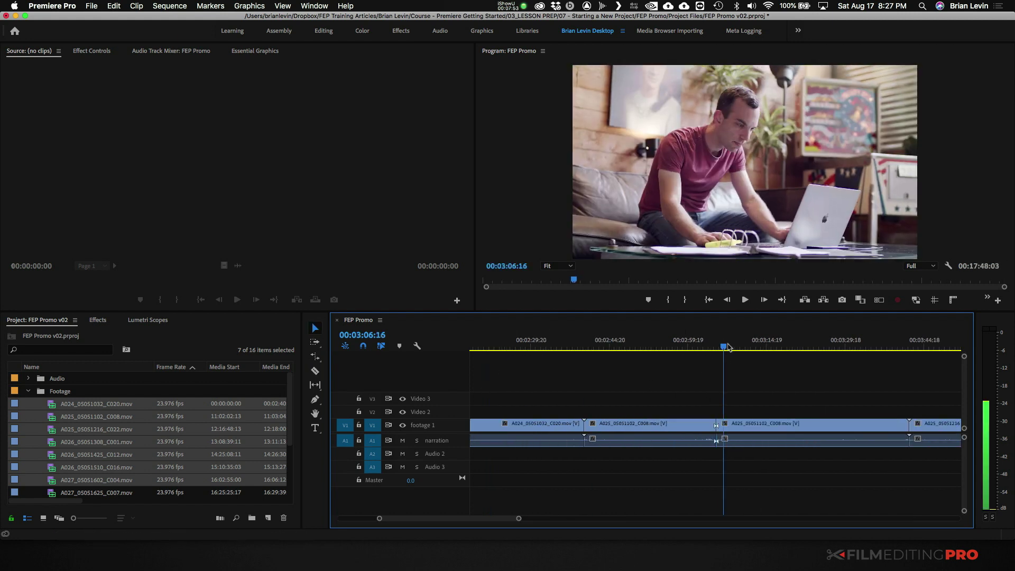
pyautogui.moveTo(728, 346); pyautogui.dragTo(748, 347)
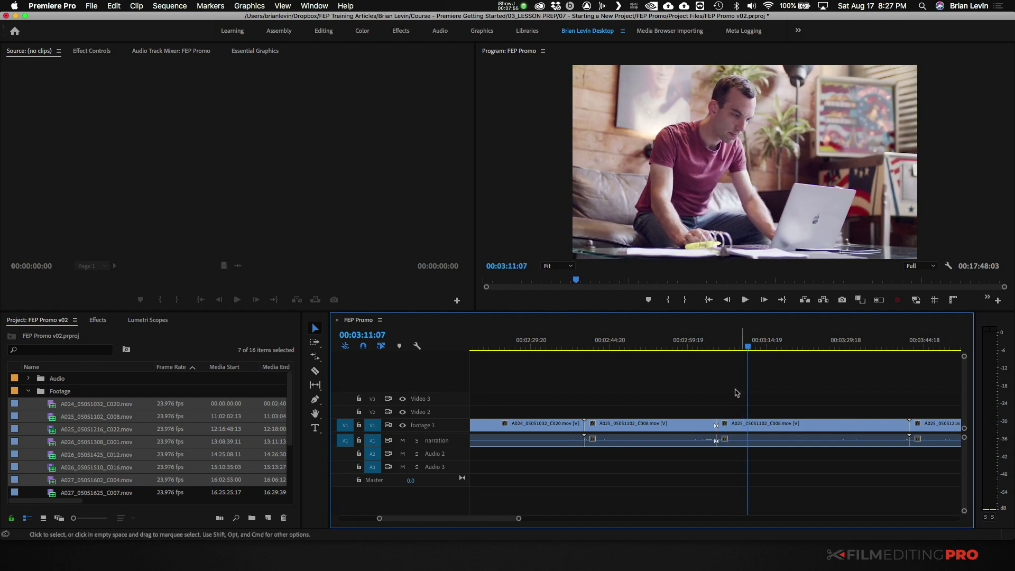
pyautogui.press('super+k')
pyautogui.press('-')
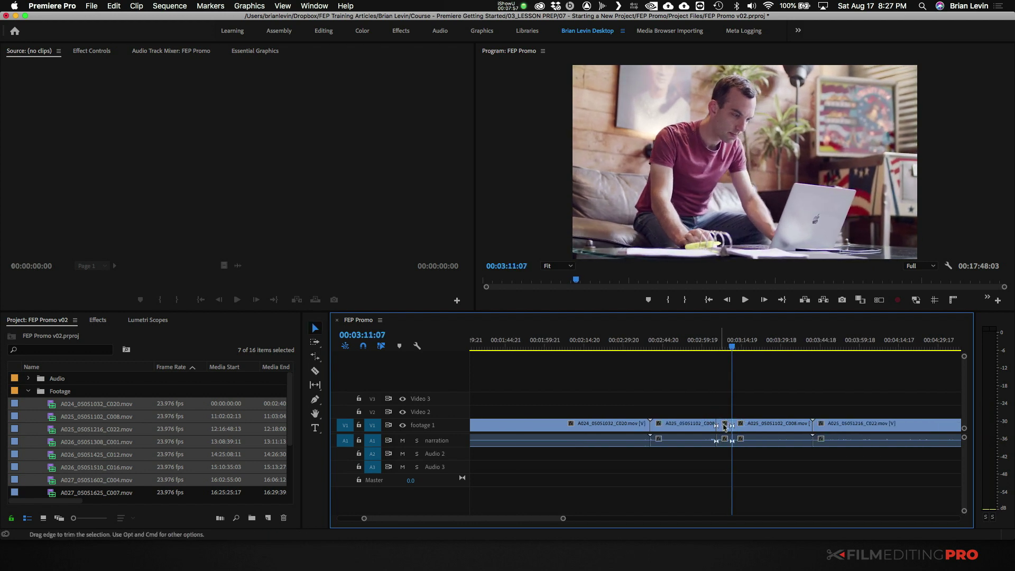
pyautogui.press('\\')
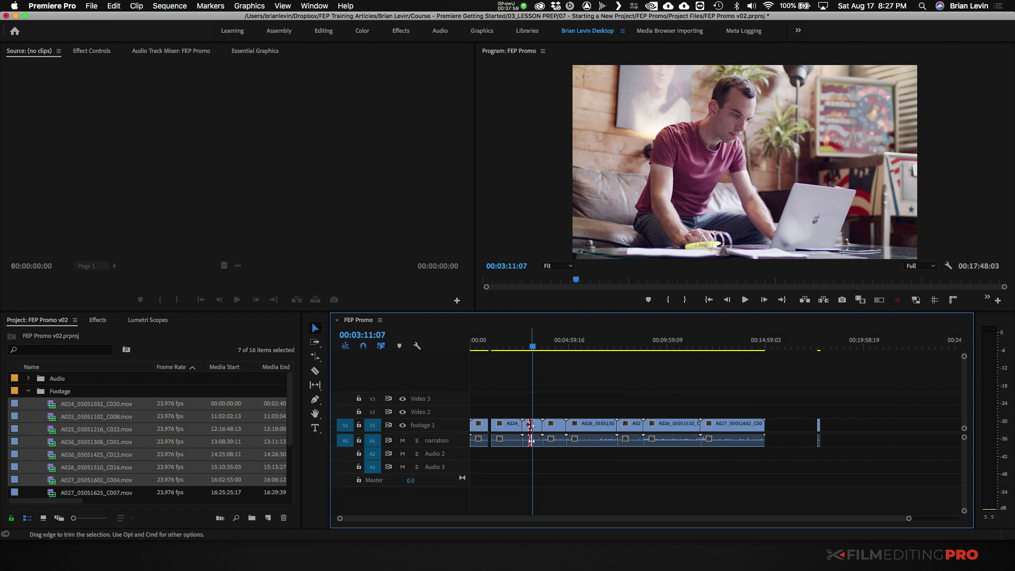
pyautogui.moveTo(532, 428); pyautogui.dragTo(820, 435)
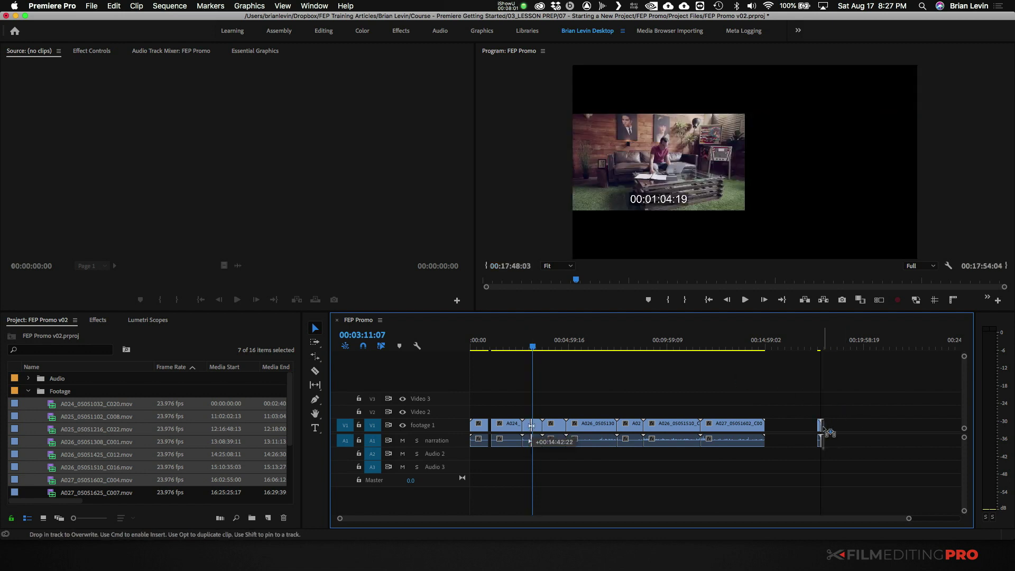
# Step: Razor the A026 clip and move its short piece to the sequence end
pyautogui.click(632, 344)
pyautogui.press('=')
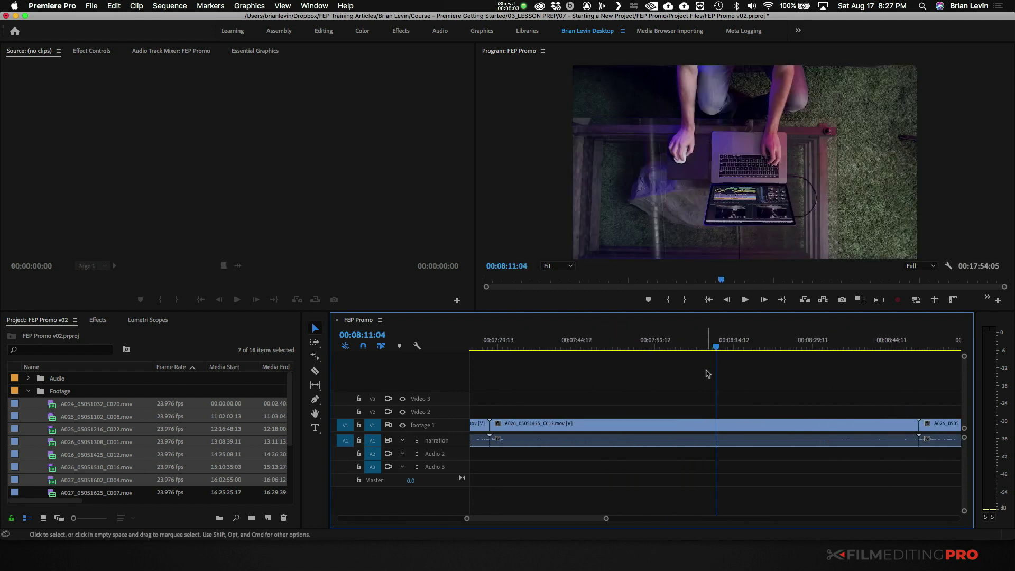
pyautogui.press('c')
pyautogui.click(720, 424)
pyautogui.press('v')
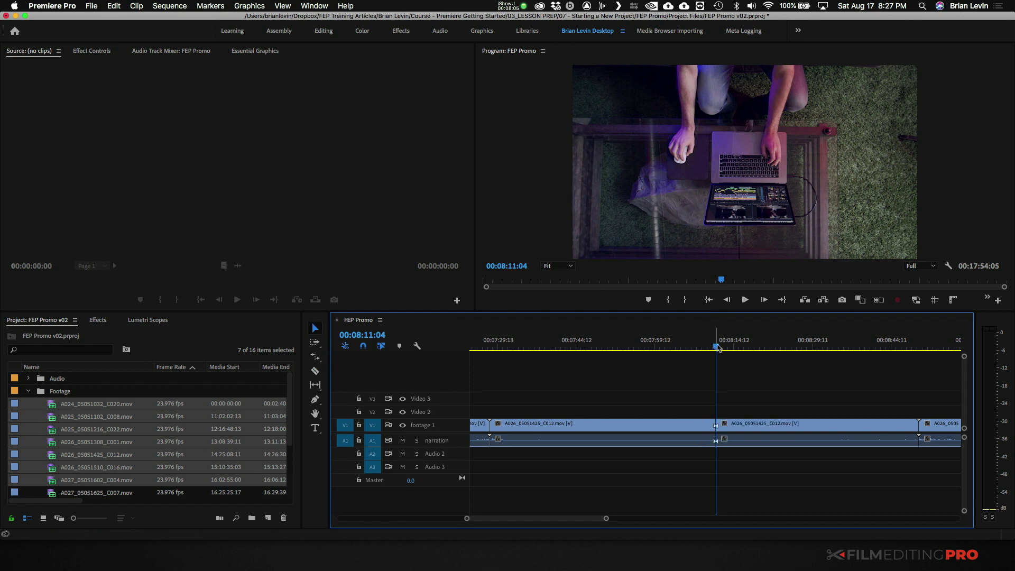
pyautogui.press('l')
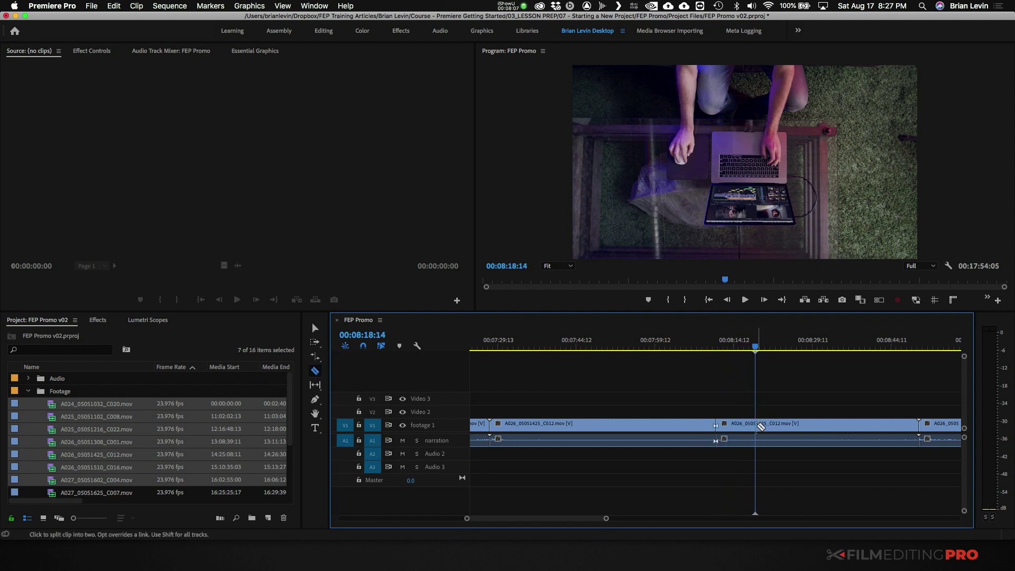
pyautogui.press('-')
pyautogui.press('-')
pyautogui.press('-')
pyautogui.press('-')
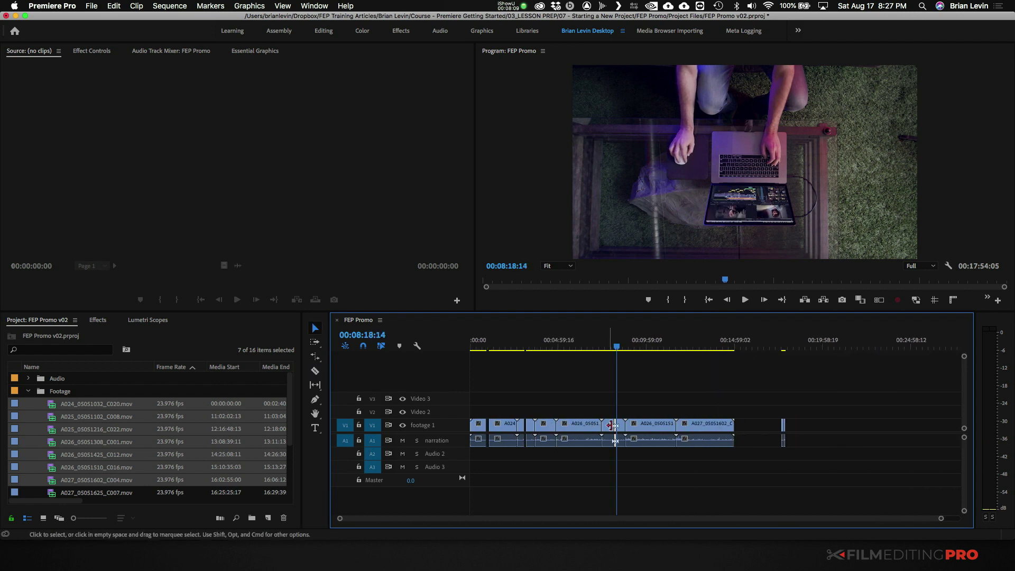
pyautogui.moveTo(786, 426); pyautogui.dragTo(788, 428)
# Step: Split the A027 clip twice with Cmd+K, the second cut at 00:12:42:13
pyautogui.click(694, 348)
pyautogui.press('=')
pyautogui.press('=')
pyautogui.press('=')
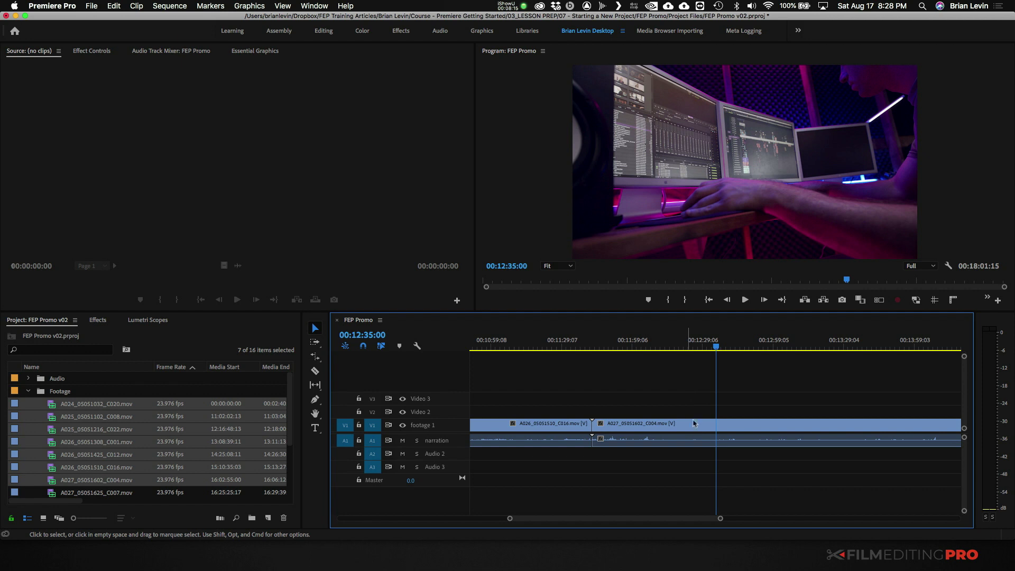
pyautogui.press('super+k')
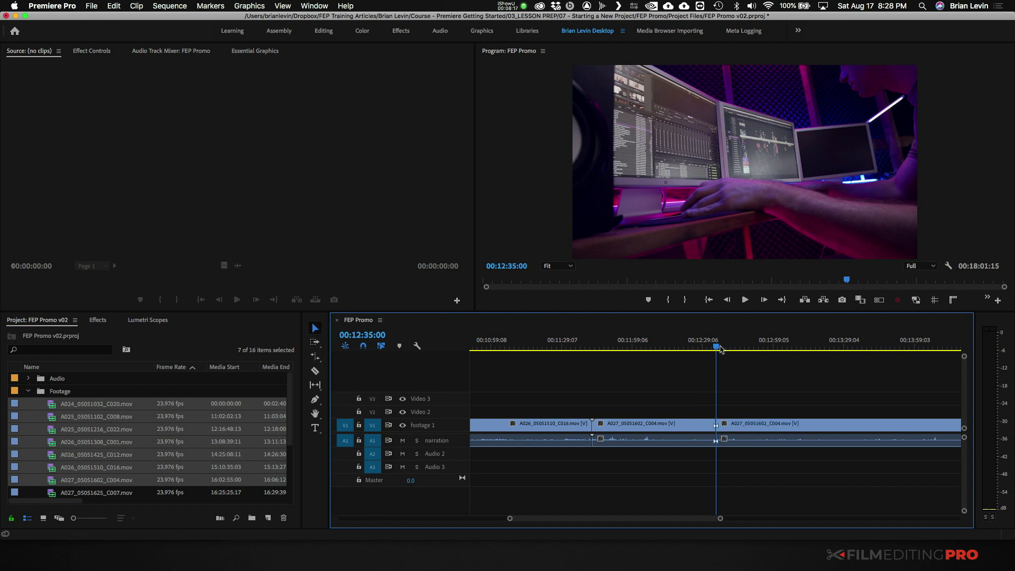
pyautogui.click(729, 349)
pyautogui.click(733, 349)
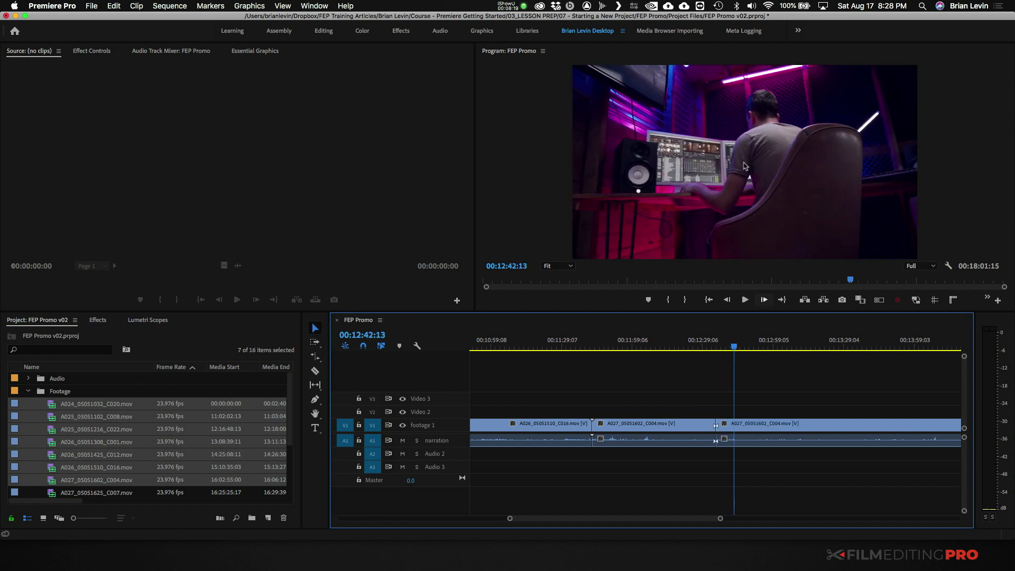
pyautogui.press('super+k')
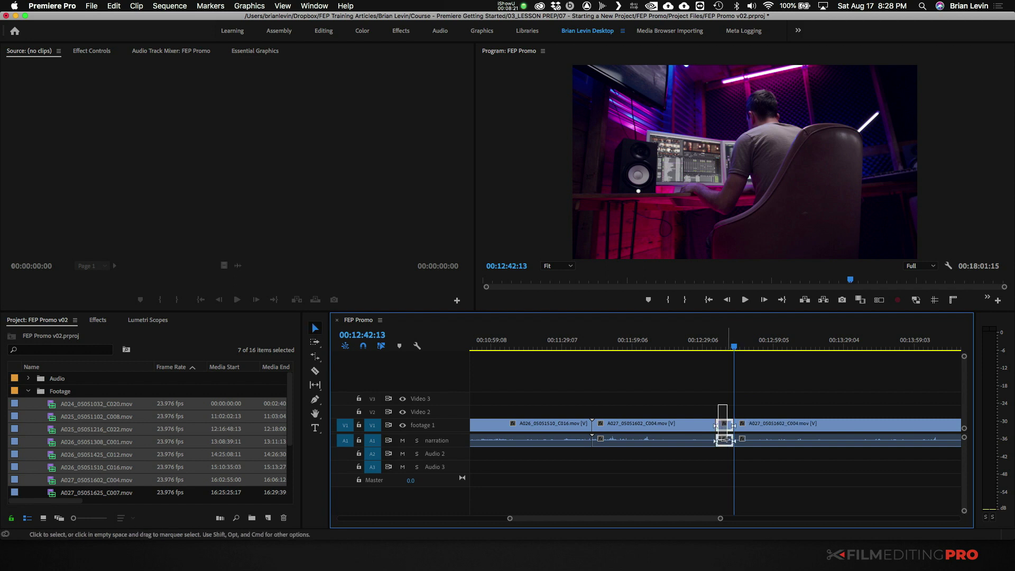
# Step: Cut the short A027 piece and paste it at the sequence end after the other pieces
pyautogui.moveTo(728, 444); pyautogui.dragTo(732, 441)
pyautogui.click(114, 6)
pyautogui.click(119, 50)
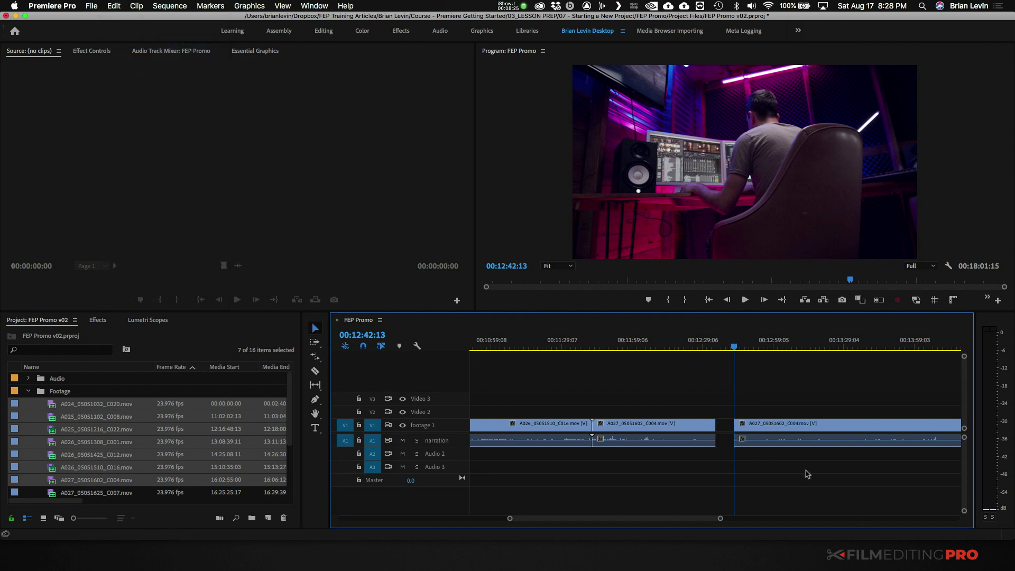
pyautogui.scroll(-5, 807, 474)
pyautogui.click(793, 347)
pyautogui.scroll(-3, 802, 370)
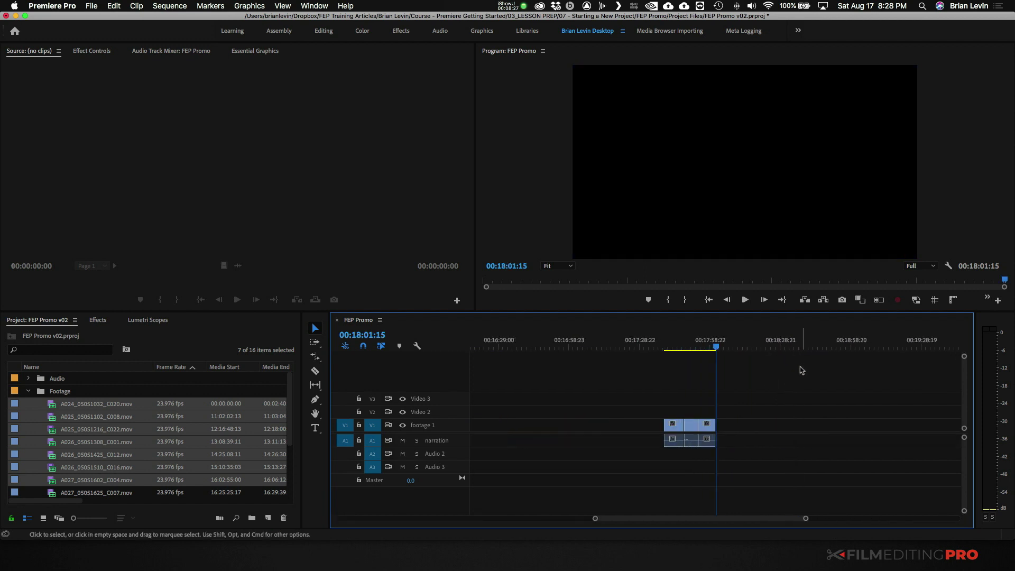
pyautogui.press('=')
pyautogui.click(114, 6)
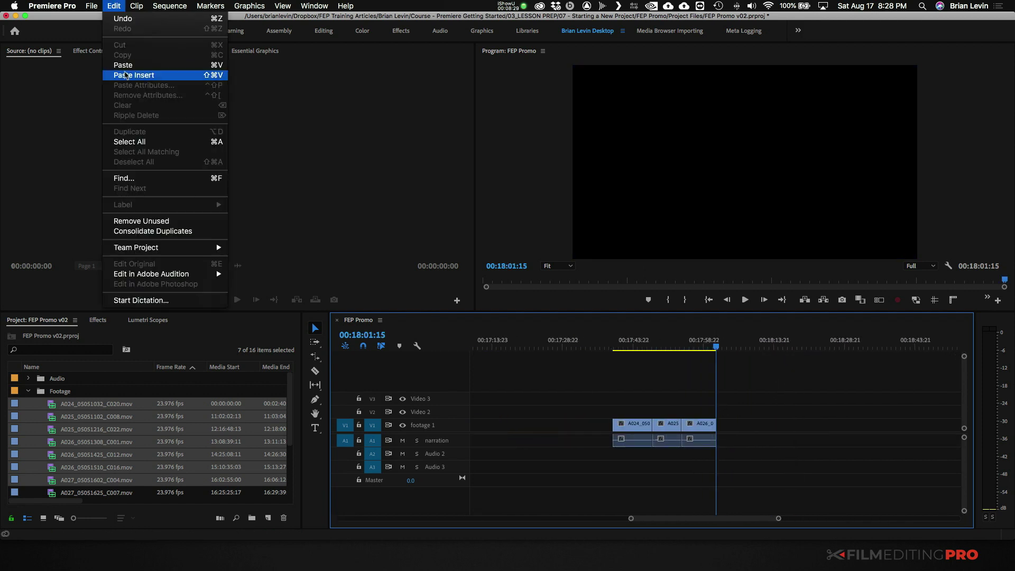
pyautogui.click(123, 64)
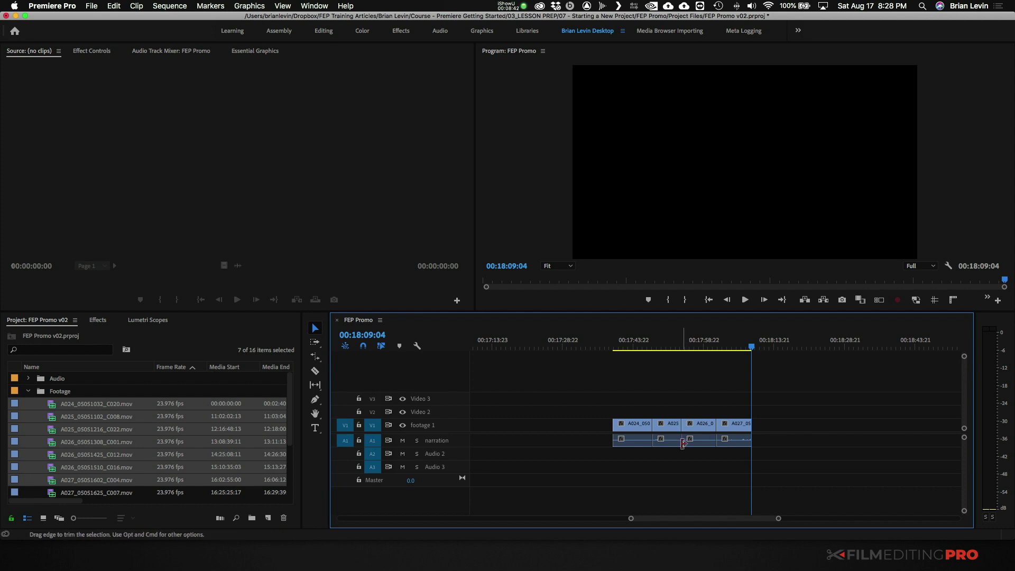
# Step: Zoom the four pieces to fill the timeline and park the playhead on 00:17:54:05
pyautogui.click(682, 343)
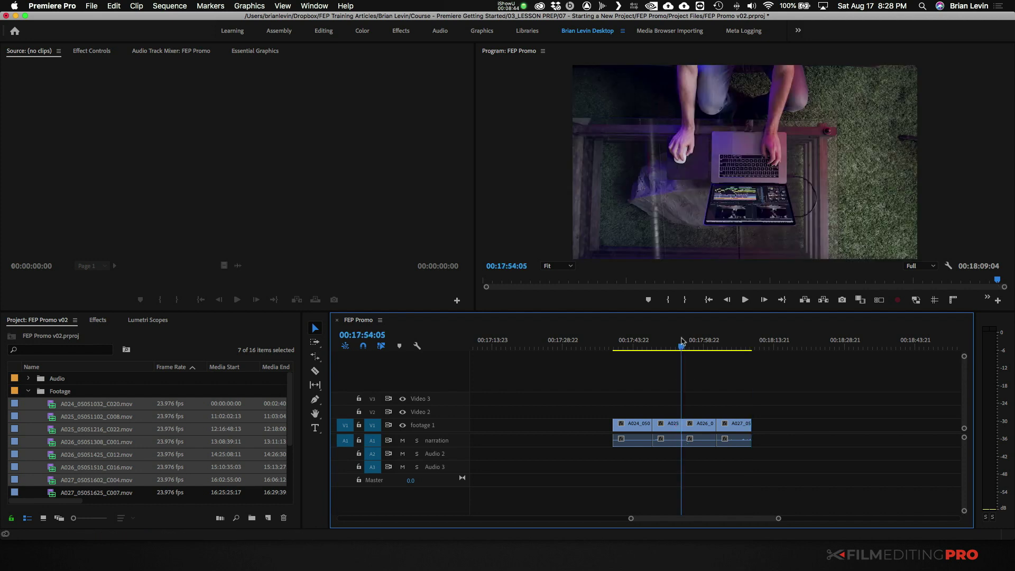
pyautogui.press('\\')
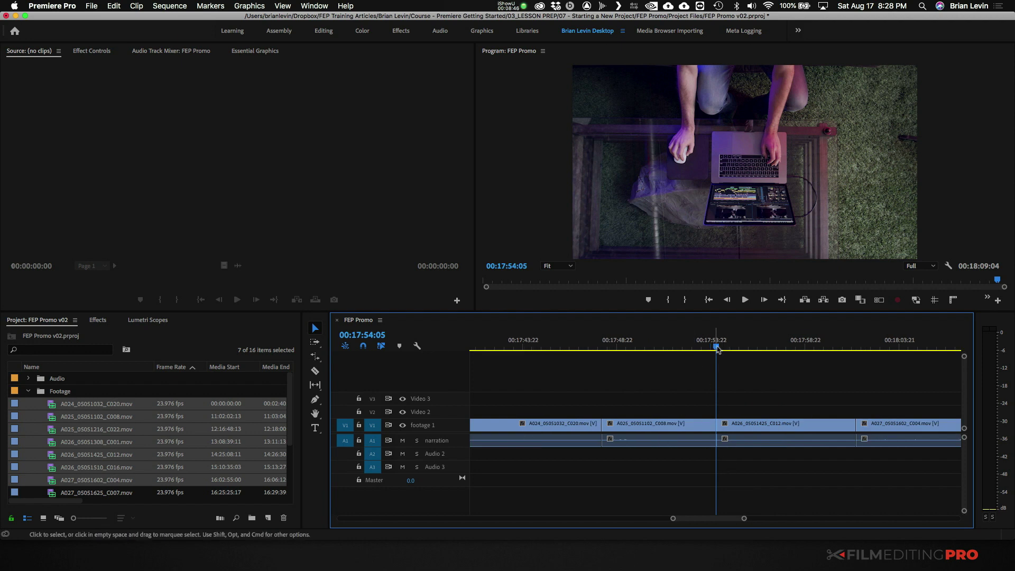
pyautogui.press('Left')
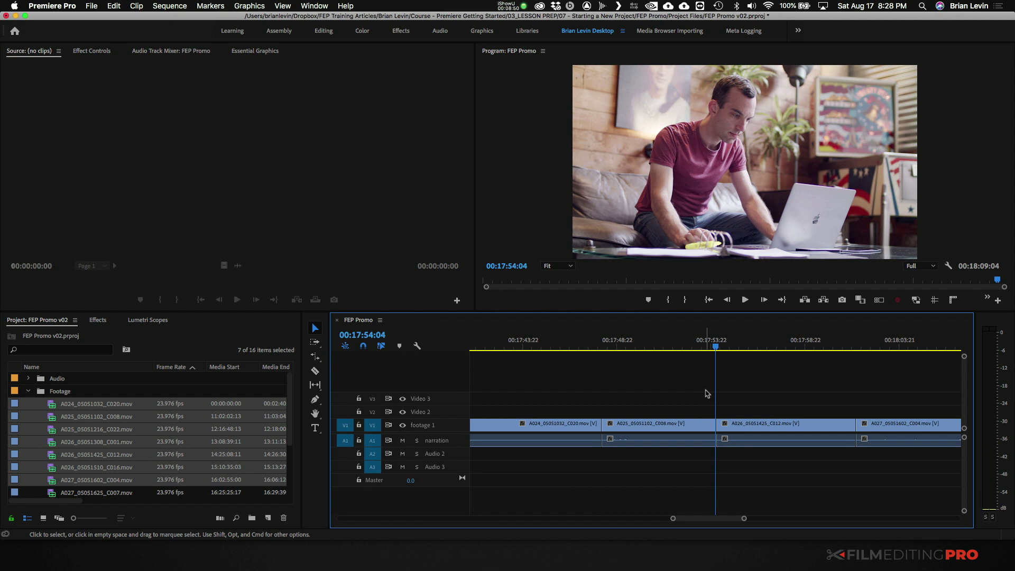
pyautogui.press('Right')
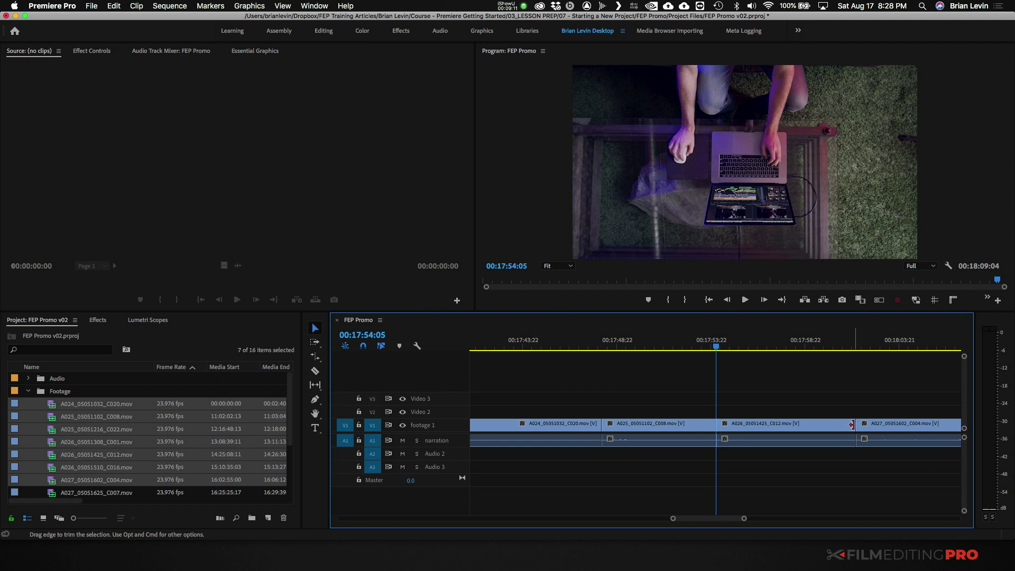
# Step: Trim A026's tail at 00:17:59:10, deleting the leftover piece to leave a gap before A027
pyautogui.moveTo(852, 423); pyautogui.dragTo(819, 425)
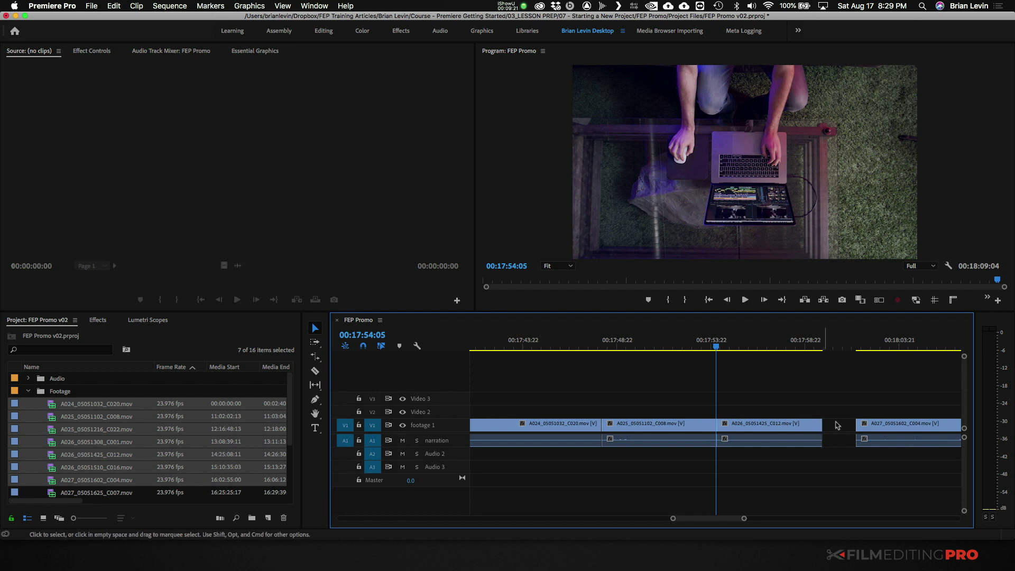
pyautogui.moveTo(825, 423); pyautogui.dragTo(855, 424)
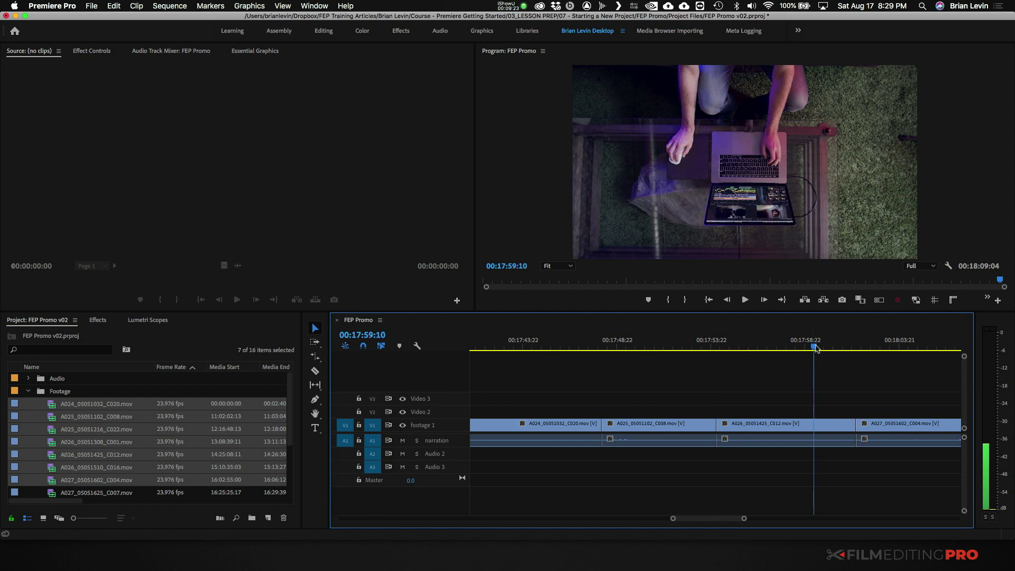
pyautogui.press('c')
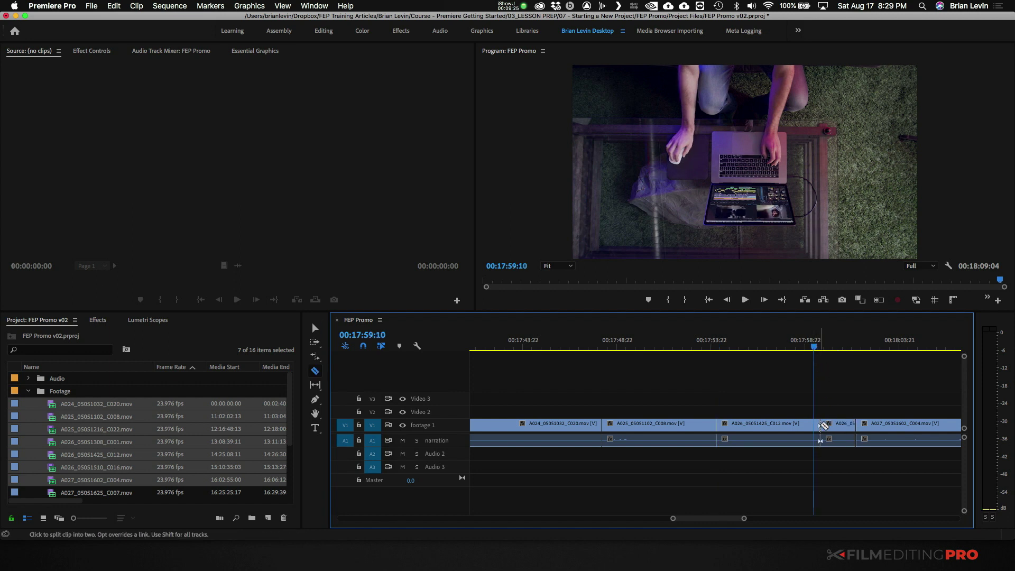
pyautogui.press('v')
pyautogui.click(841, 425)
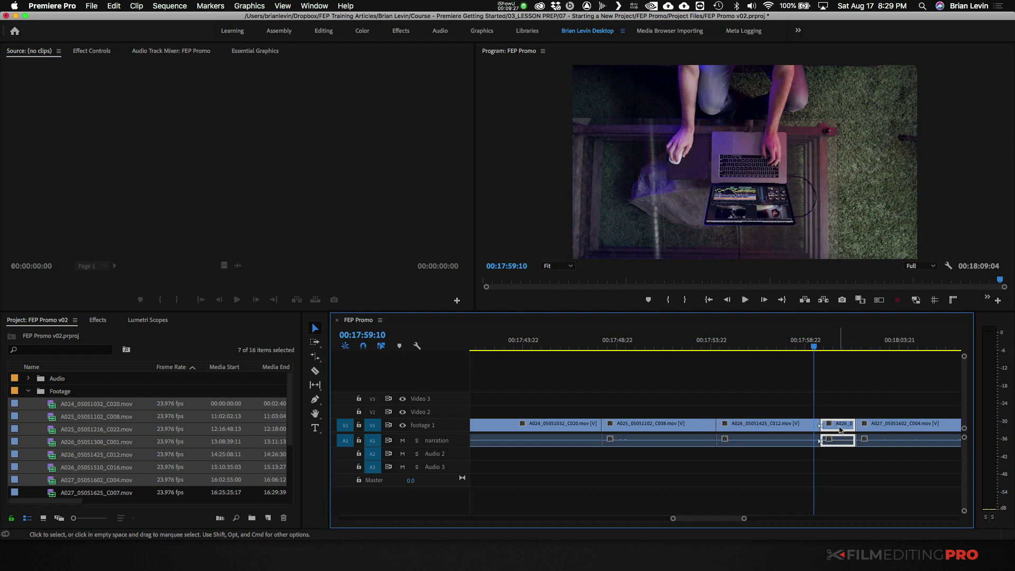
pyautogui.press('Delete')
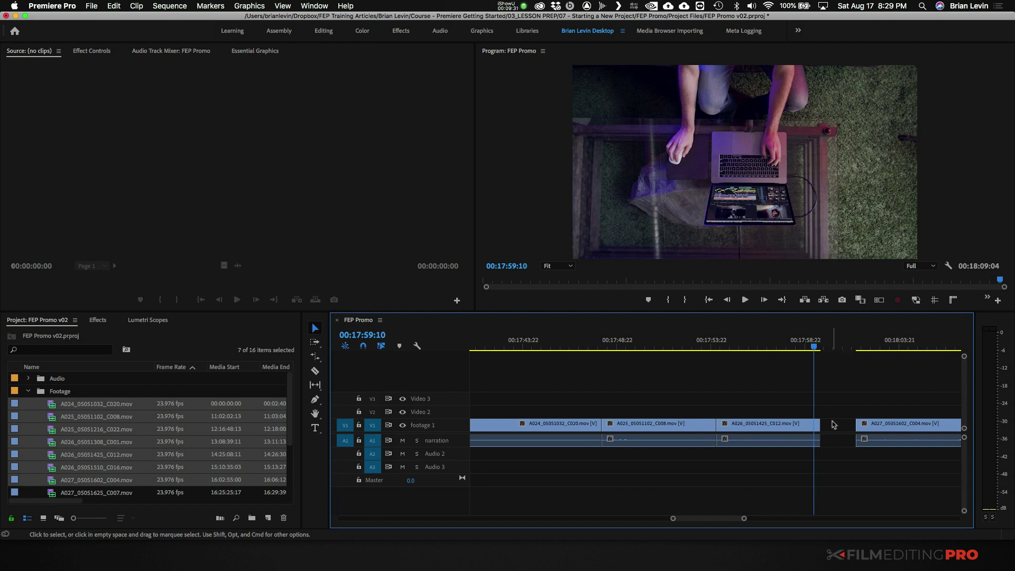
pyautogui.moveTo(820, 425); pyautogui.dragTo(853, 424)
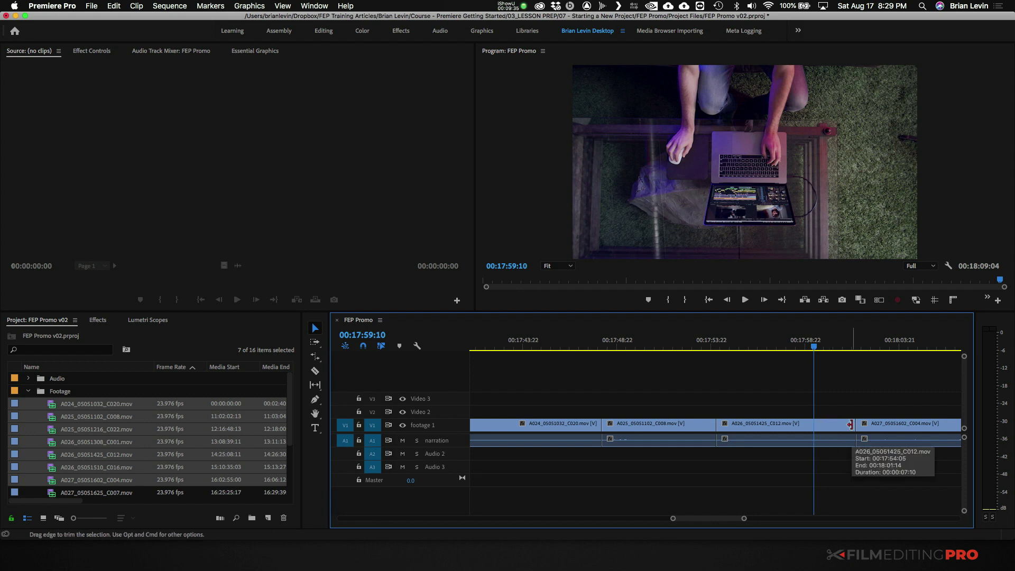
pyautogui.moveTo(850, 424); pyautogui.dragTo(821, 425)
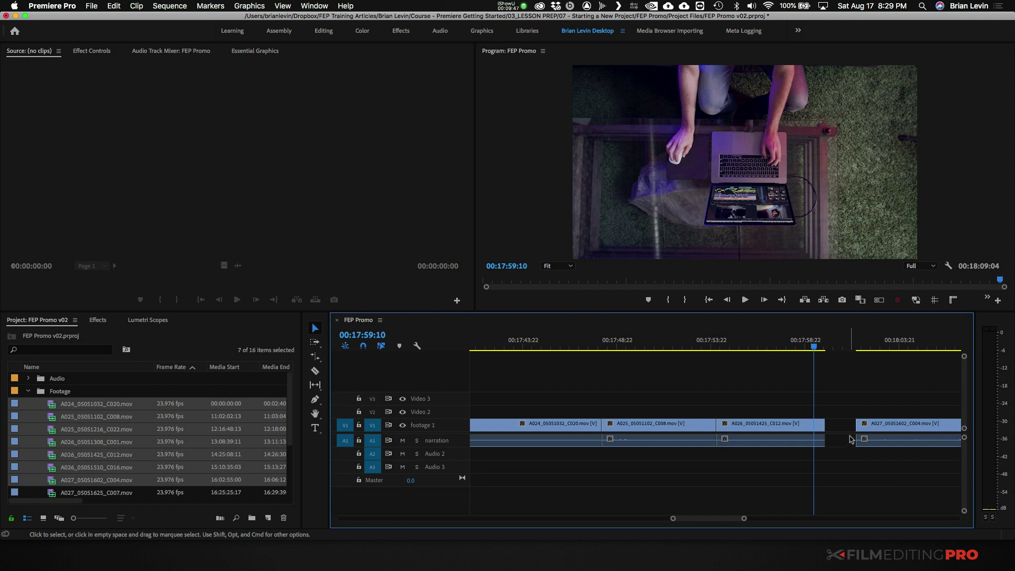
# Step: Extend A026_C012's end up to A027, then undo the change
pyautogui.moveTo(825, 424)
pyautogui.mouseDown()
pyautogui.moveTo(854, 424)
pyautogui.moveTo(828, 425)
pyautogui.mouseUp()
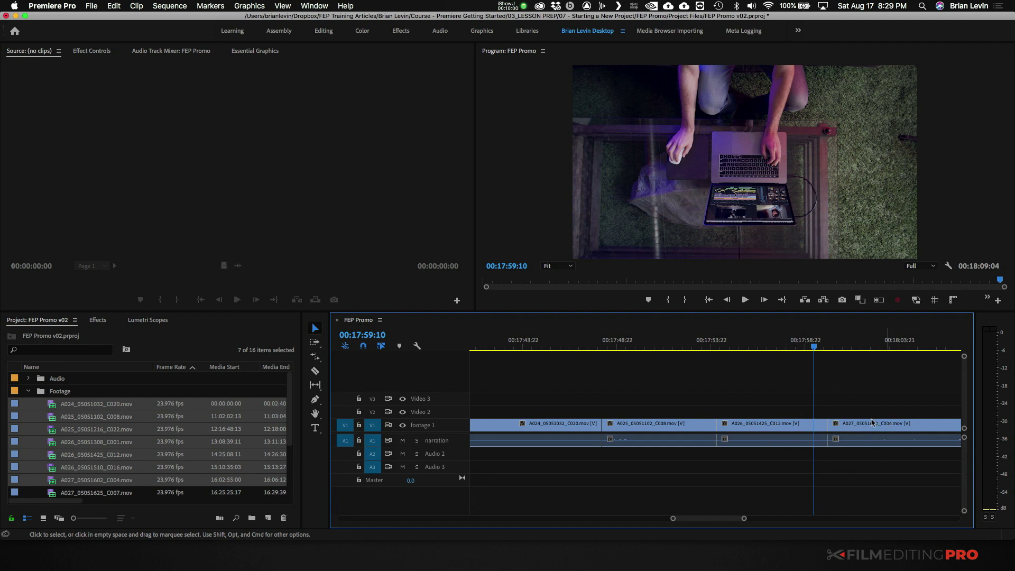
pyautogui.press('super+z')
# Step: Preview around the A025/A026 cut, then shorten A025's end and pull A026's start earlier to close the gap
pyautogui.click(672, 348)
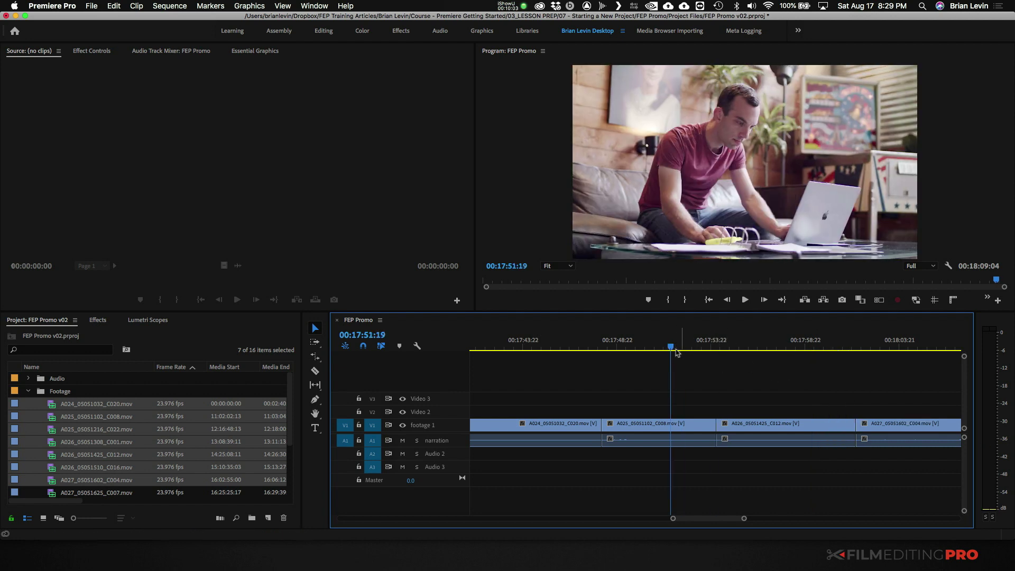
pyautogui.click(683, 348)
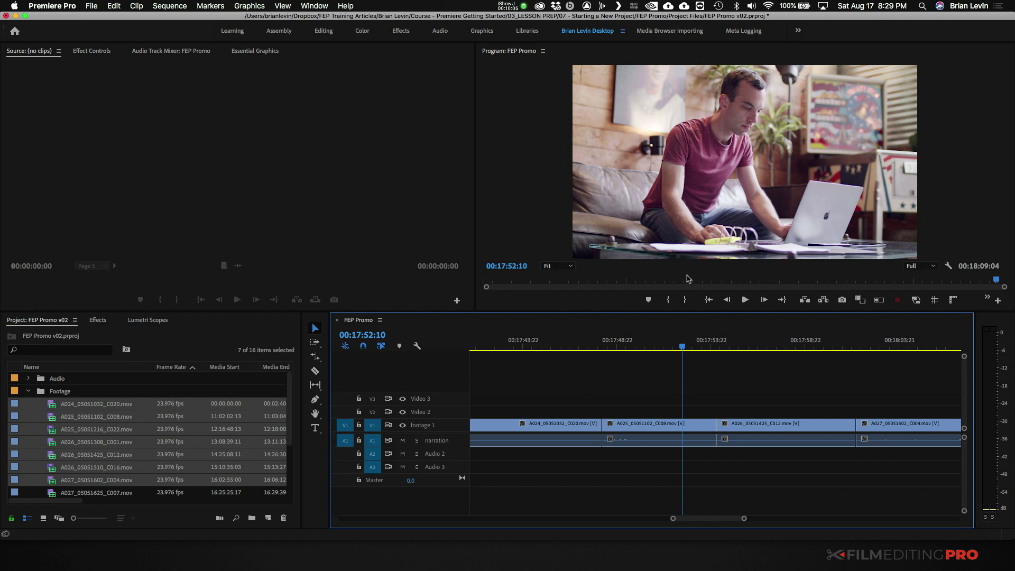
pyautogui.press('space')
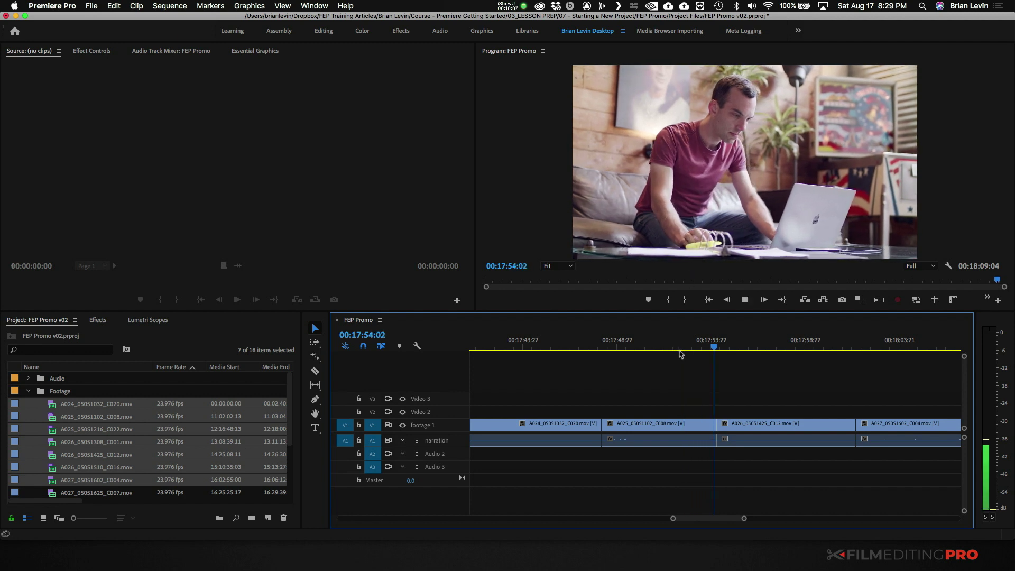
pyautogui.press('space')
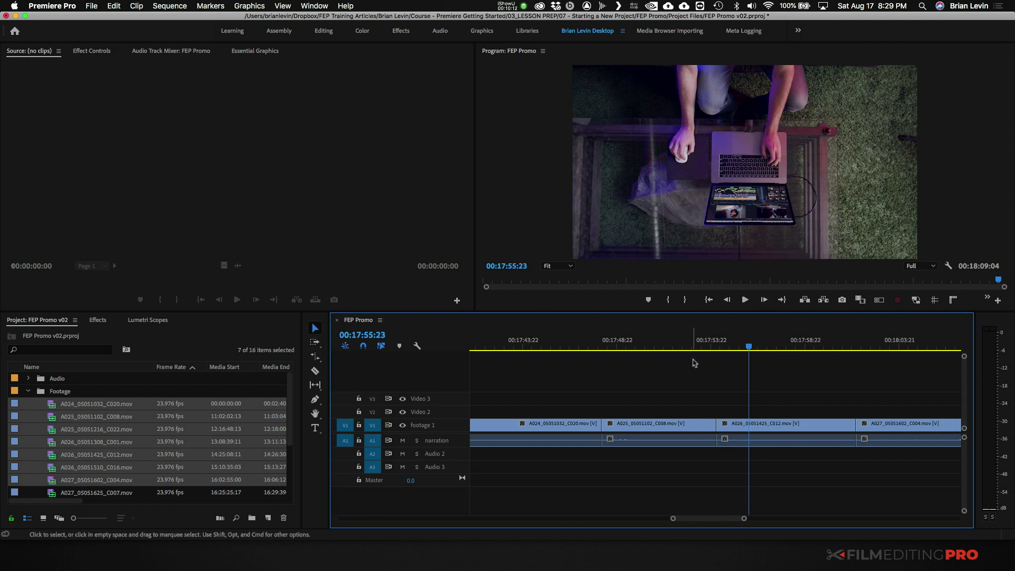
pyautogui.moveTo(692, 346)
pyautogui.mouseDown()
pyautogui.moveTo(703, 345)
pyautogui.moveTo(683, 346)
pyautogui.mouseUp()
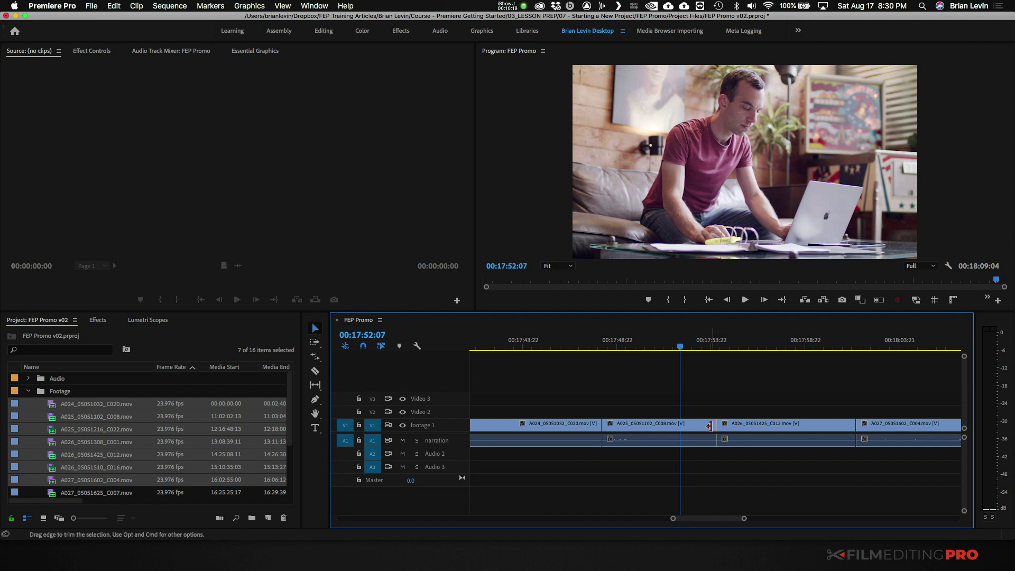
pyautogui.moveTo(716, 425); pyautogui.dragTo(680, 425)
pyautogui.click(646, 347)
pyautogui.press('space')
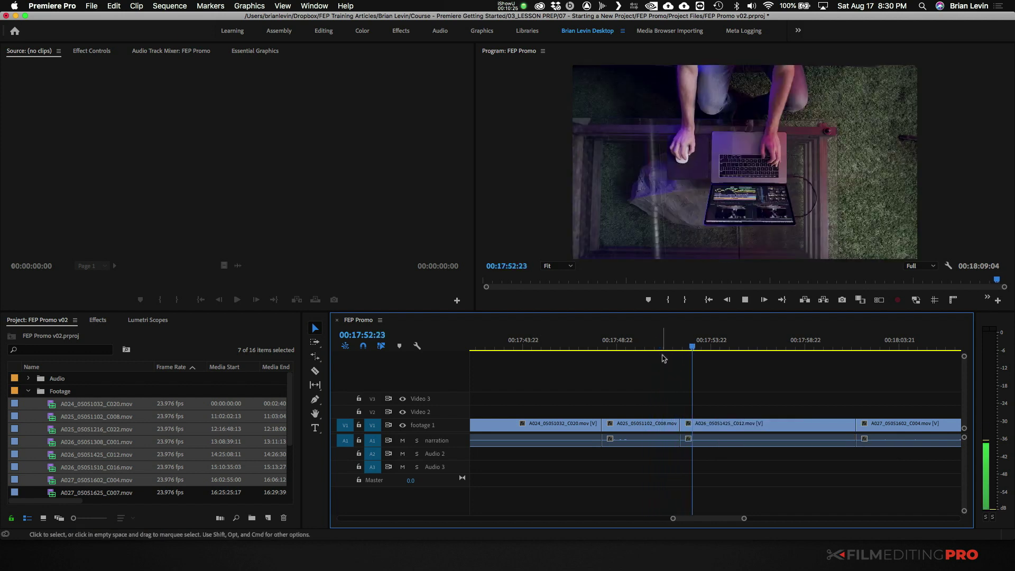
pyautogui.press('space')
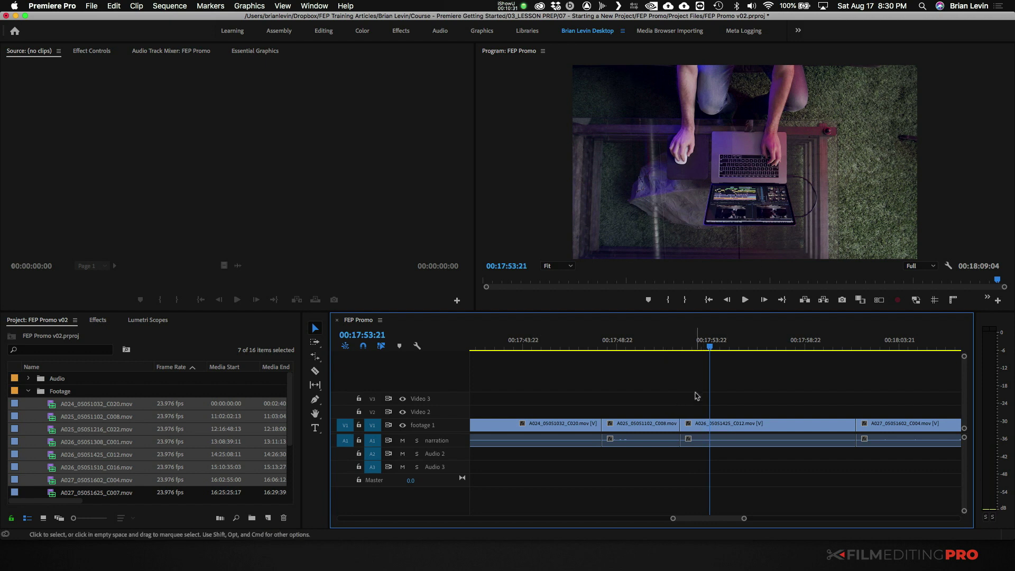
# Step: Undo and redo the A025 end trim and A026 start extension, parking the playhead at 00:17:49:18
pyautogui.press('super+z')
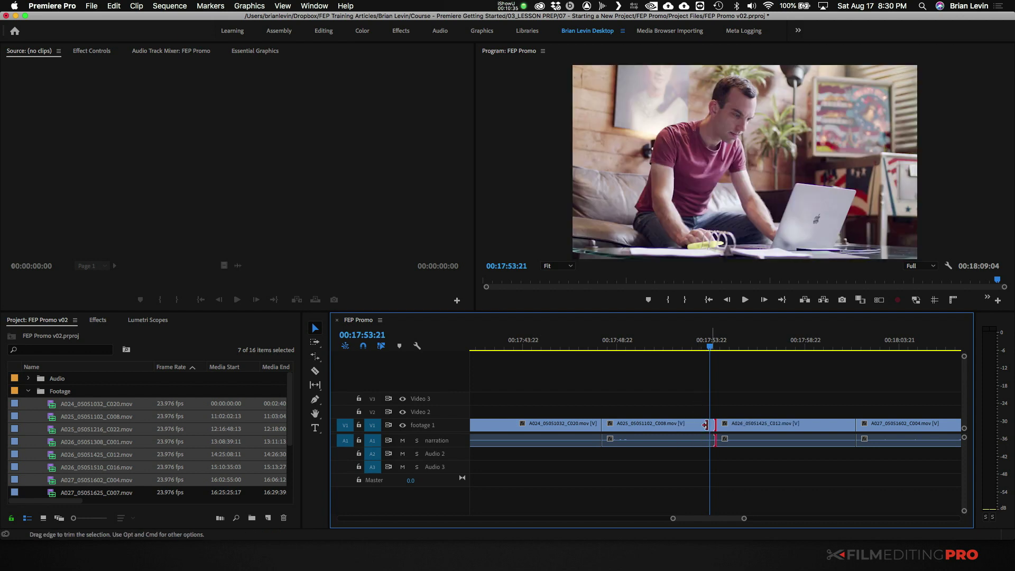
pyautogui.moveTo(706, 425); pyautogui.dragTo(681, 425)
pyautogui.click(633, 347)
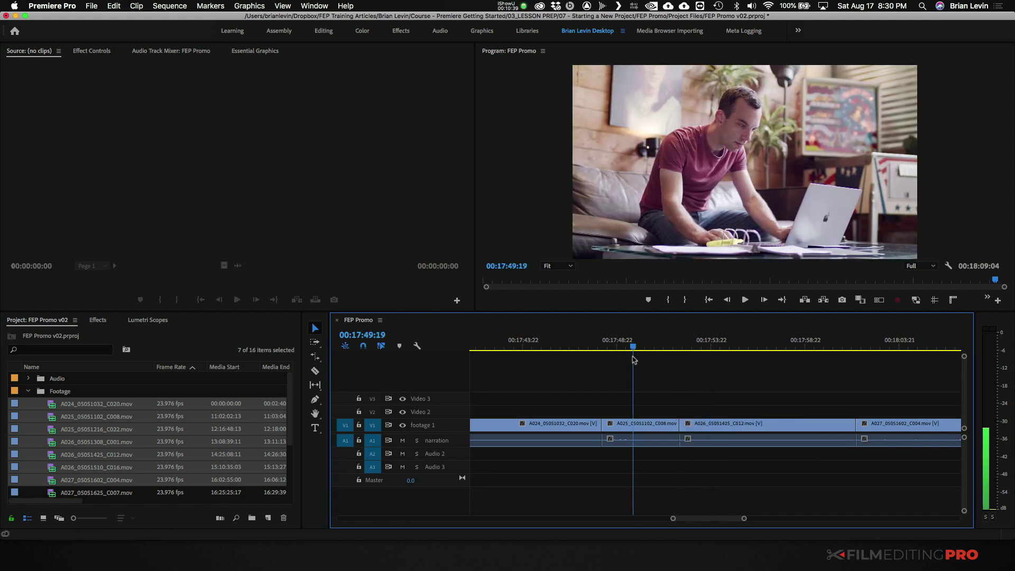
pyautogui.moveTo(635, 360); pyautogui.dragTo(634, 360)
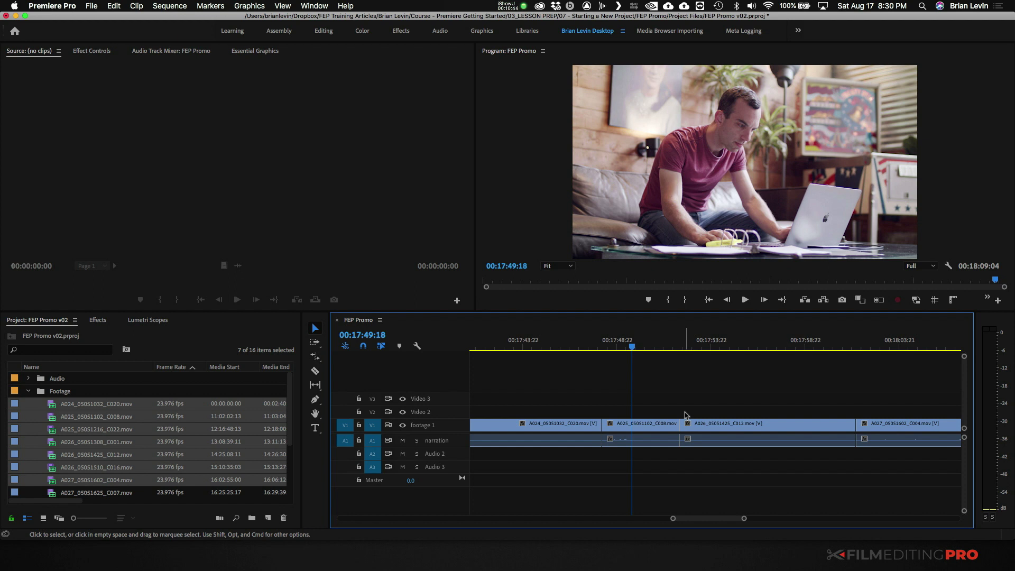
# Step: Undo the trims and begin rolling the A025/A026 edit point 7 frames earlier
pyautogui.press('super+z')
pyautogui.press('super+z')
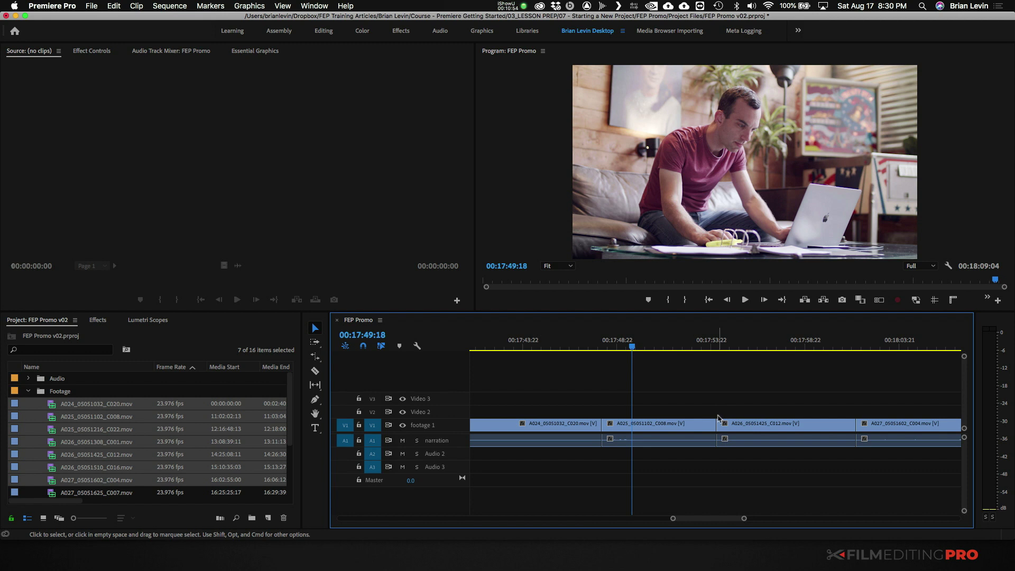
pyautogui.click(717, 423)
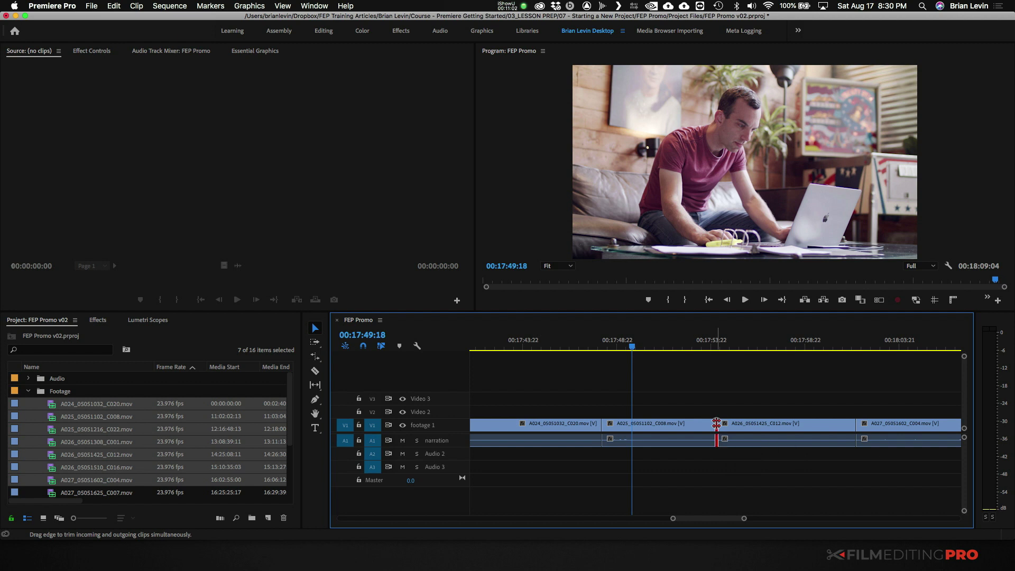
pyautogui.moveTo(717, 424); pyautogui.dragTo(675, 423)
# Step: Roll the A025/A026 edit point almost three seconds earlier, keeping total length unchanged
pyautogui.moveTo(717, 425); pyautogui.dragTo(713, 425)
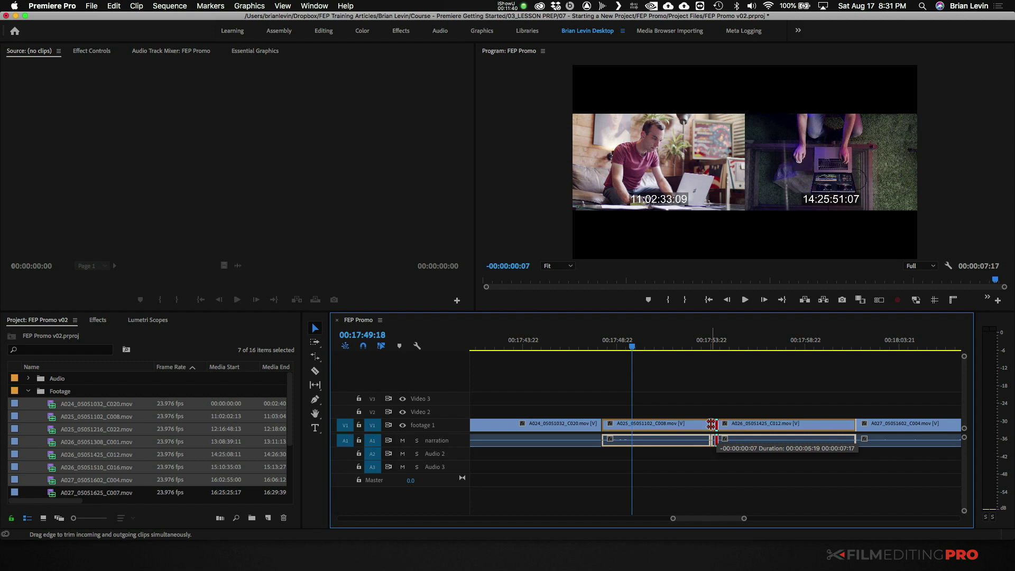
pyautogui.moveTo(711, 425)
pyautogui.mouseDown()
pyautogui.moveTo(669, 427)
pyautogui.moveTo(715, 428)
pyautogui.mouseUp()
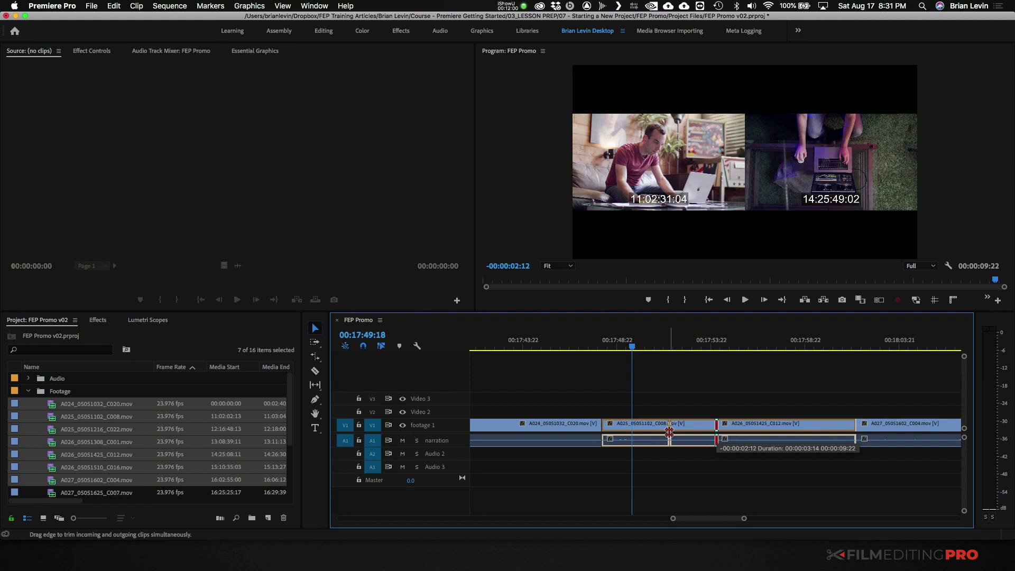
pyautogui.moveTo(670, 431); pyautogui.dragTo(662, 431)
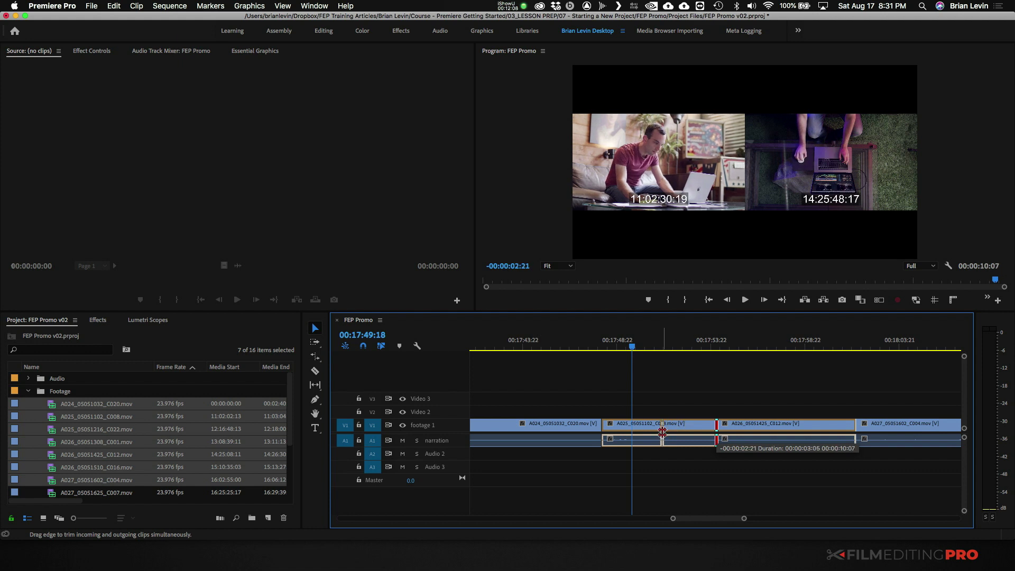
pyautogui.moveTo(663, 431); pyautogui.dragTo(663, 431)
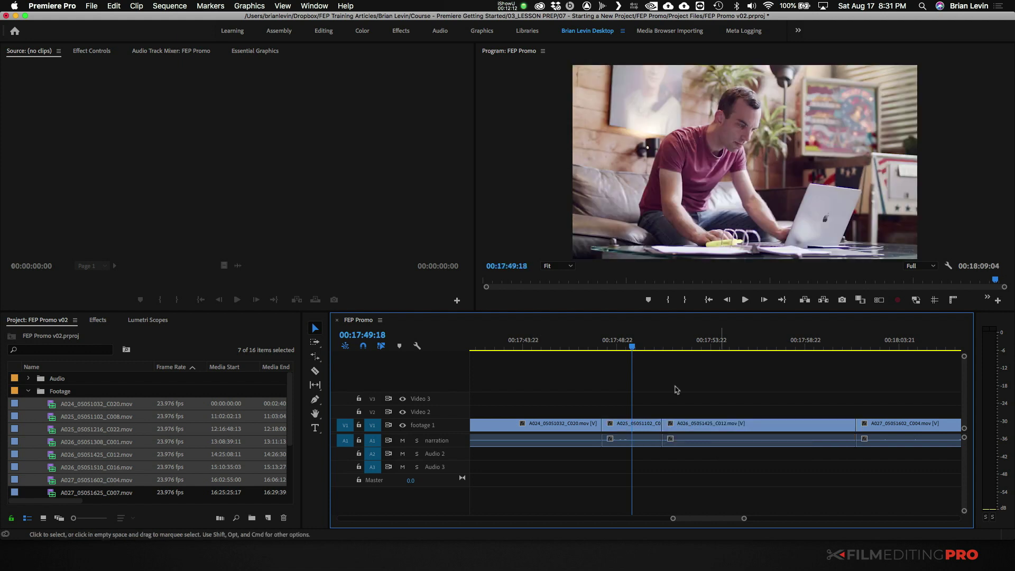